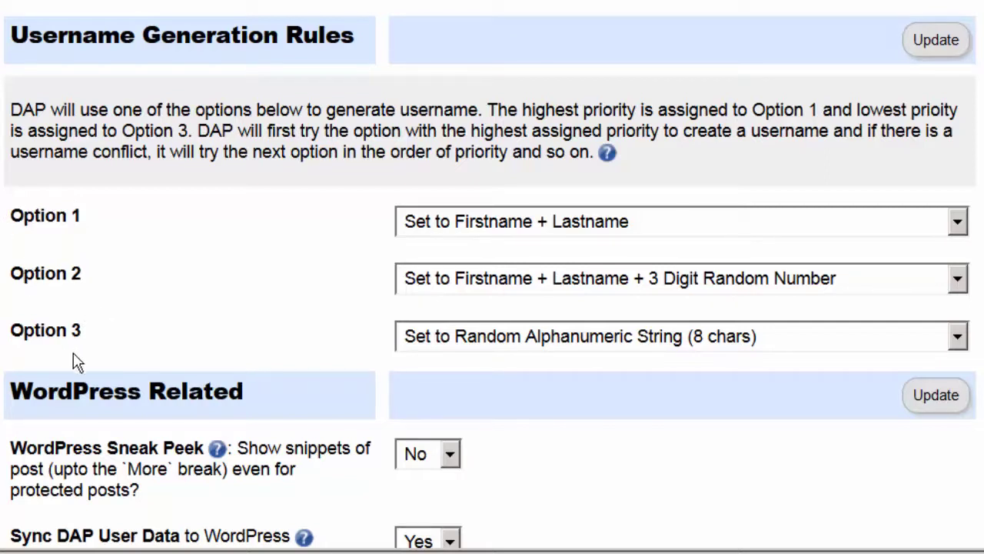
Step: Check the choices under username generation Options 1 and 3, and set Option 1 to Allow Users to Pick a Username in DAP Profile(do not auto-generate)
click(957, 223)
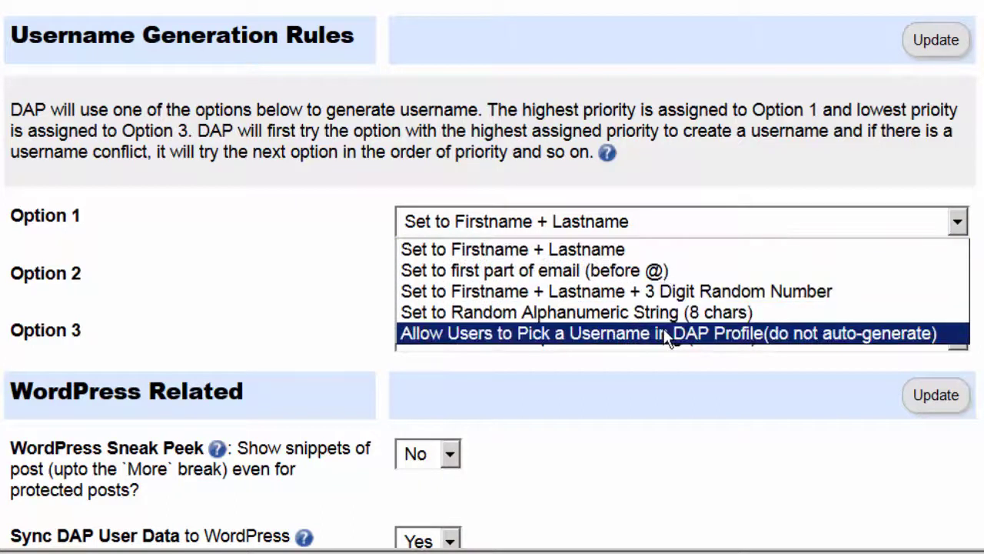
click(446, 250)
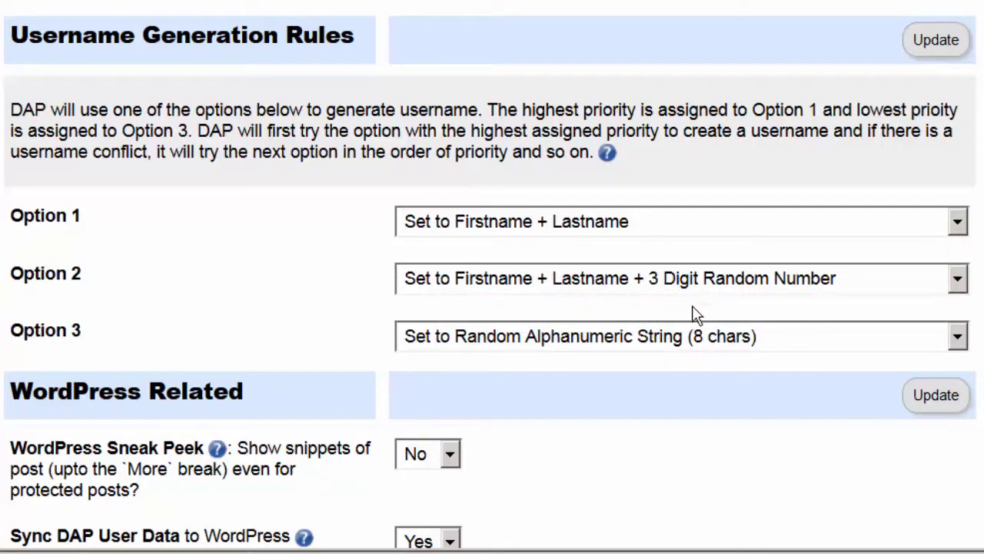
click(469, 337)
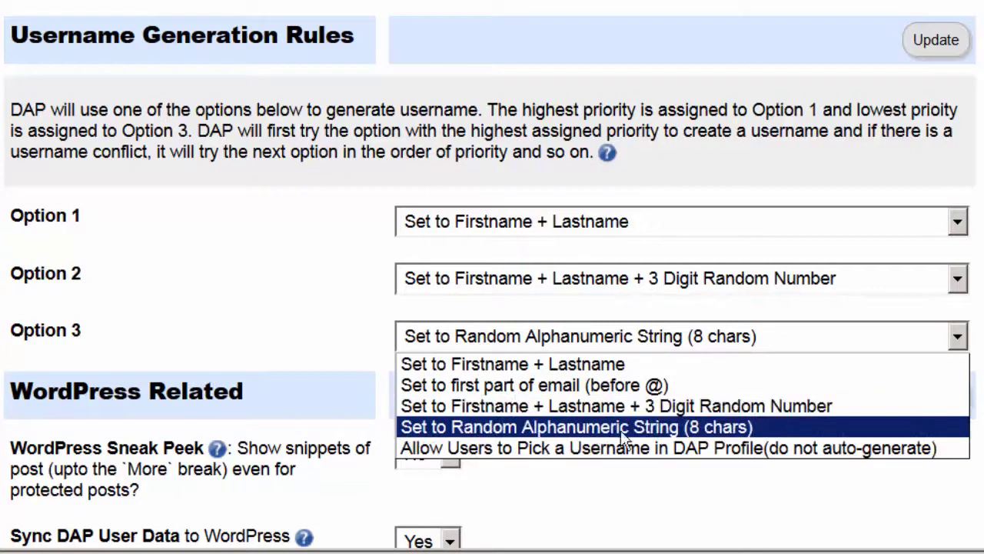
click(251, 280)
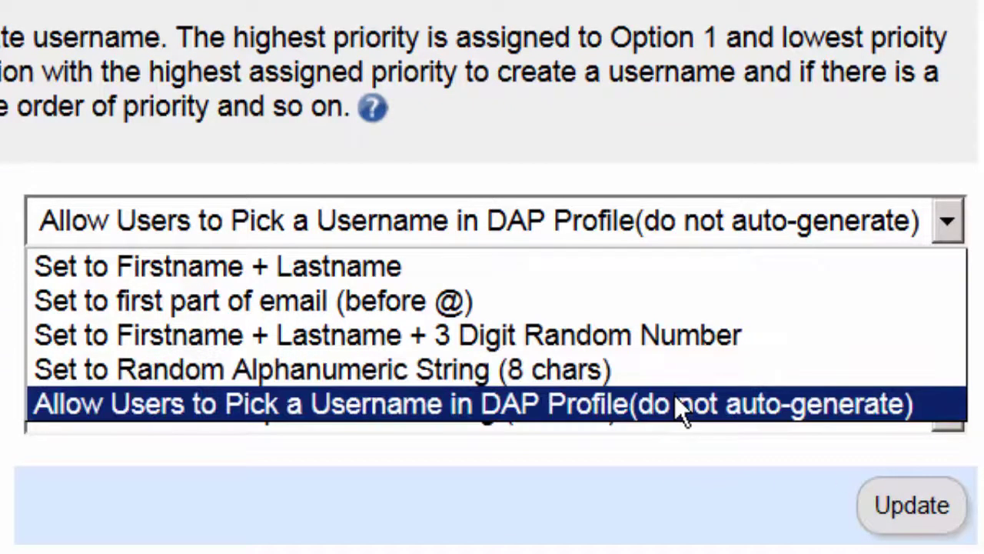
key(Escape)
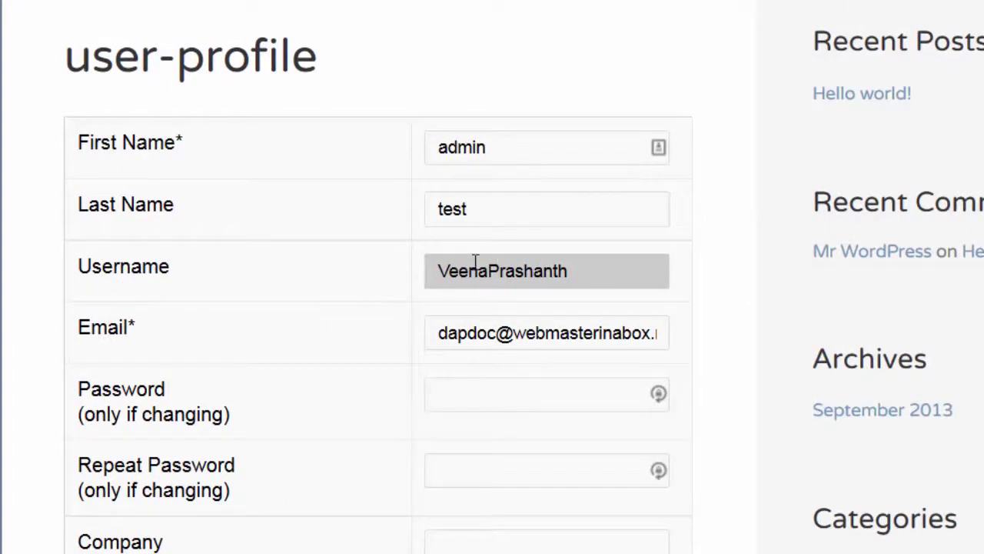
Step: Look through the fields of the user-profile page
scroll(351, 239, down, 10)
scroll(354, 254, down, 4)
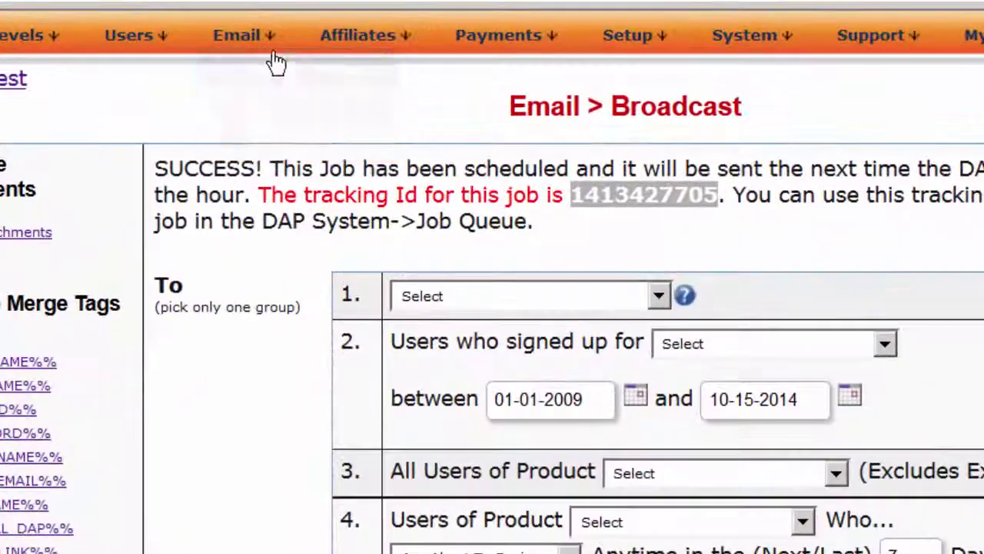
Step: Review the Email Broadcast page and select the tracking Id of the scheduled job
mouse_move(254, 38)
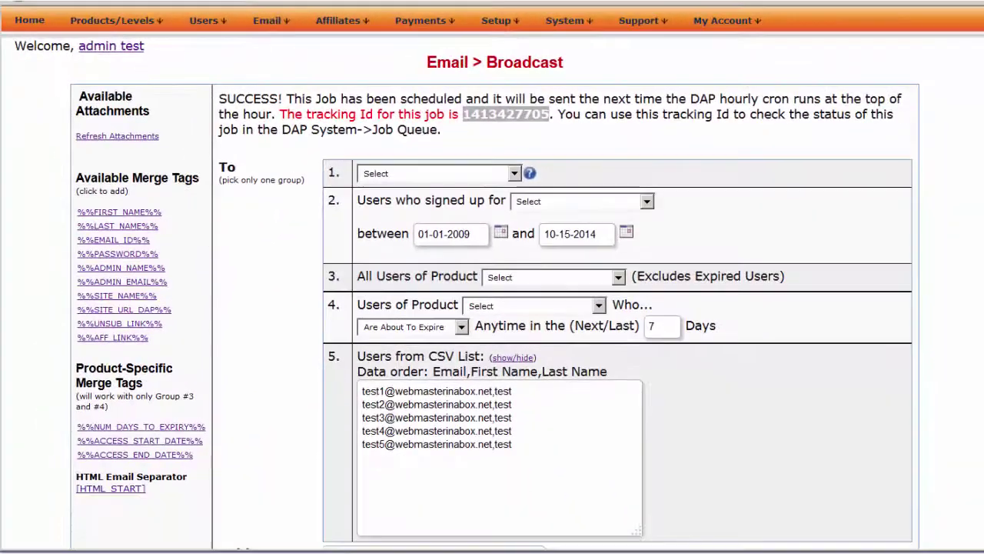
scroll(492, 308, down, 3)
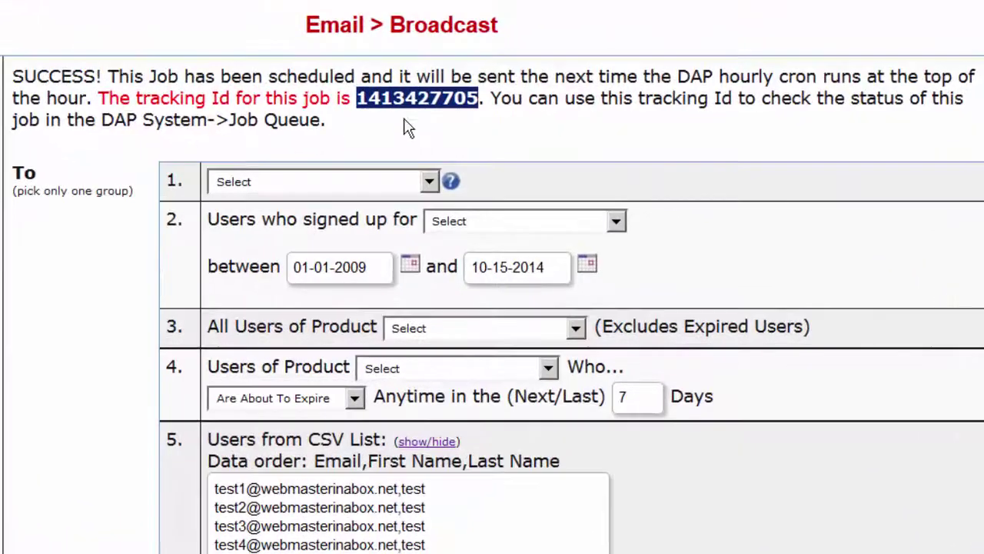
click(428, 98)
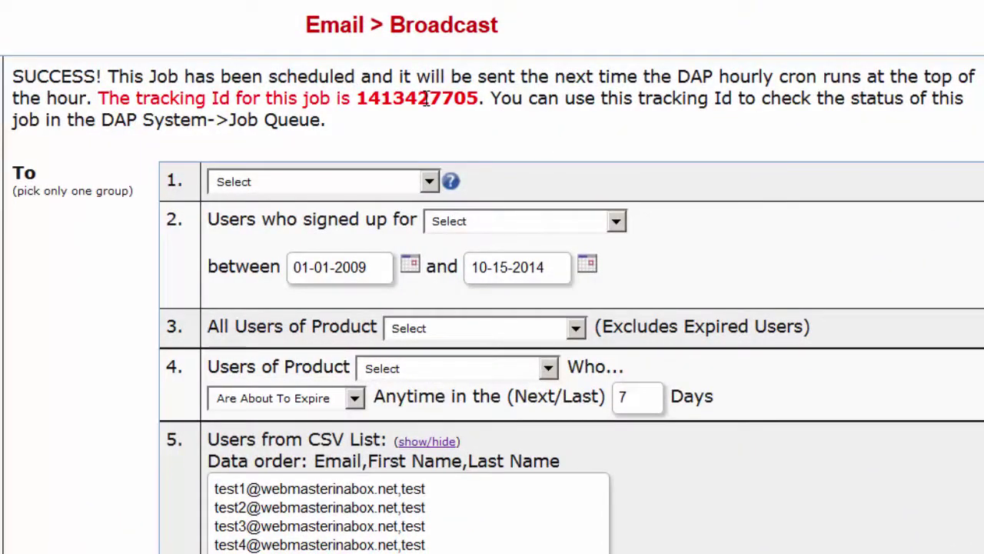
double_click(427, 98)
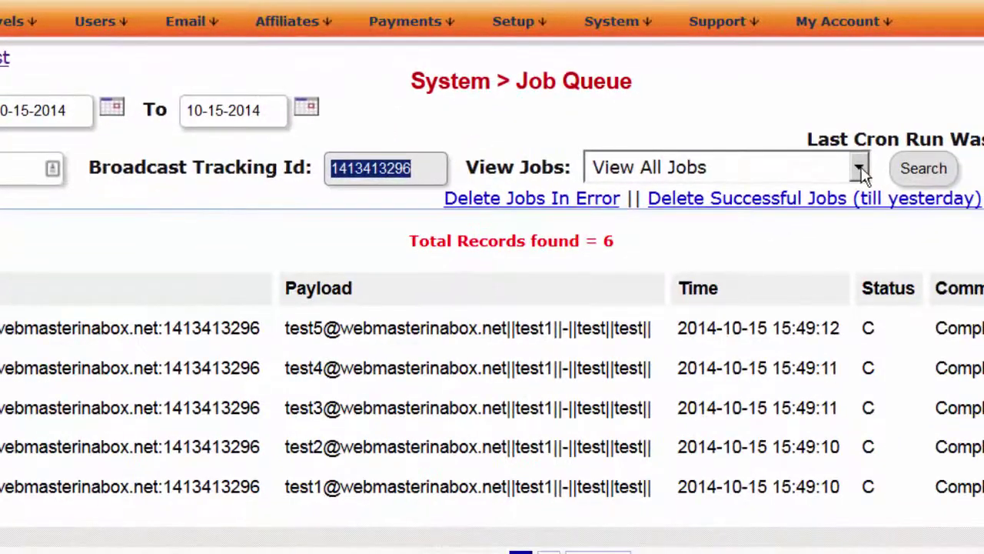
Step: Open the system Job Queue and set its View Jobs filter to View Successful Jobs
mouse_move(642, 51)
click(860, 167)
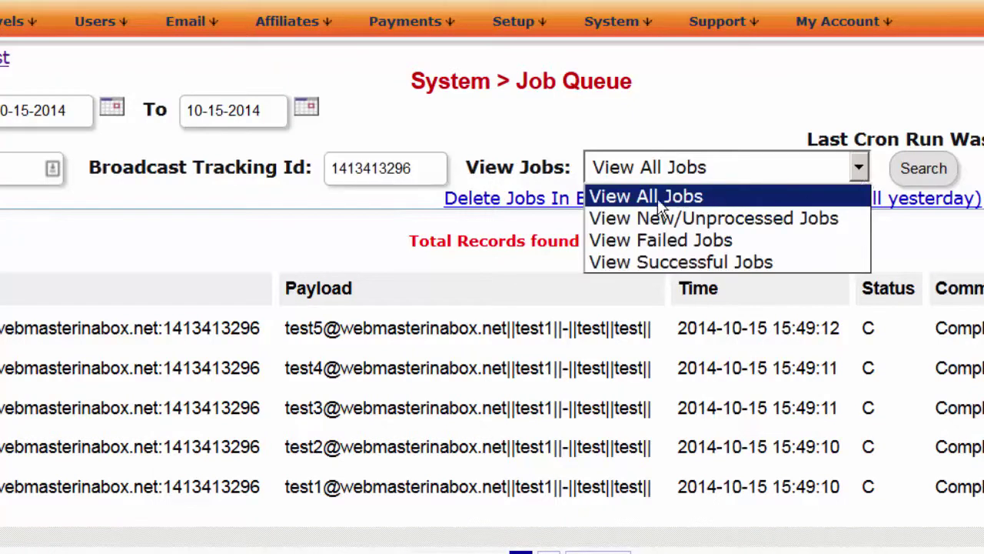
click(711, 240)
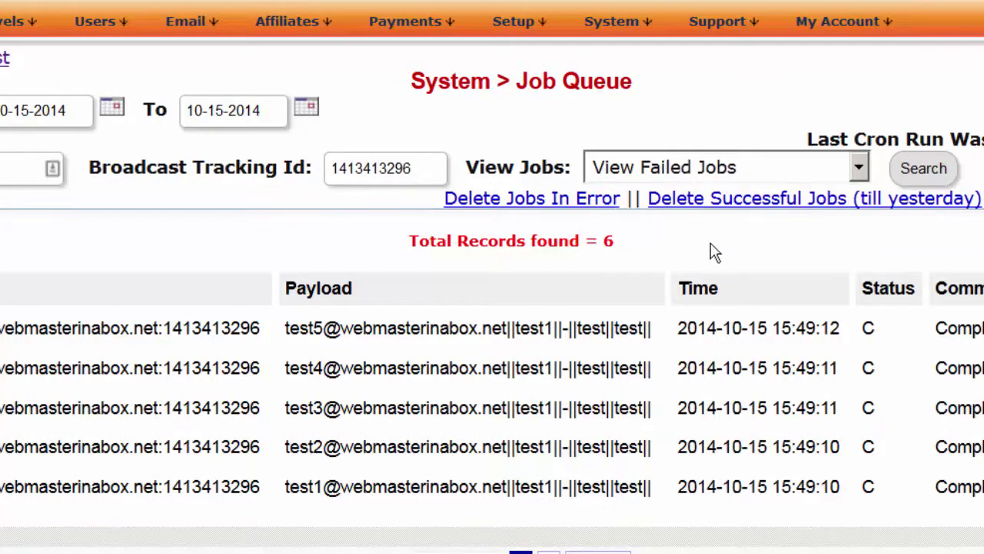
click(859, 167)
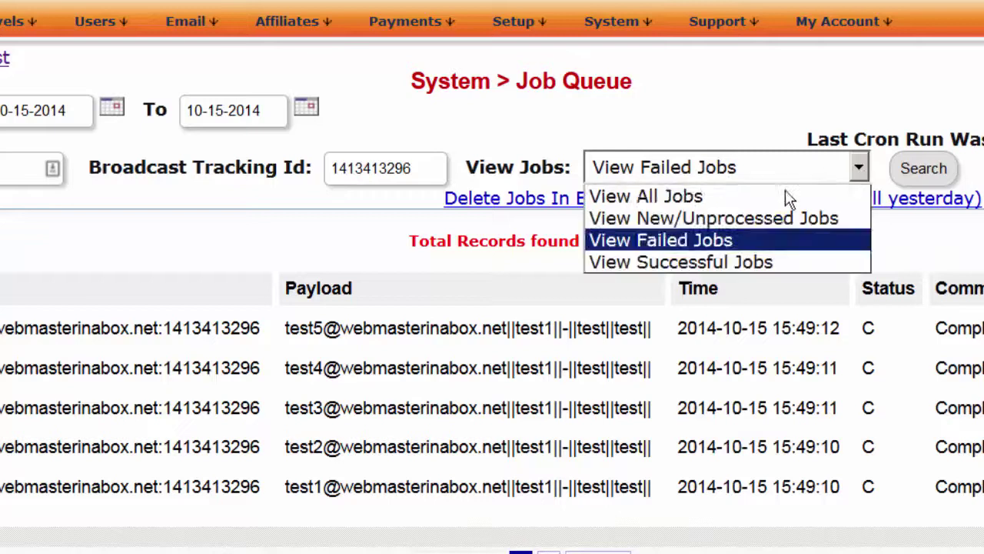
click(719, 264)
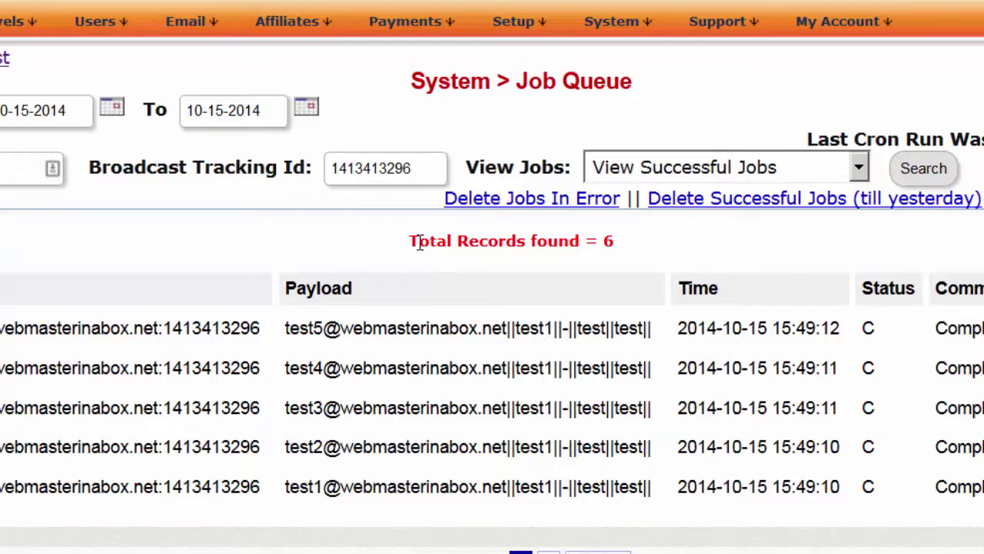
drag(409, 242, 692, 254)
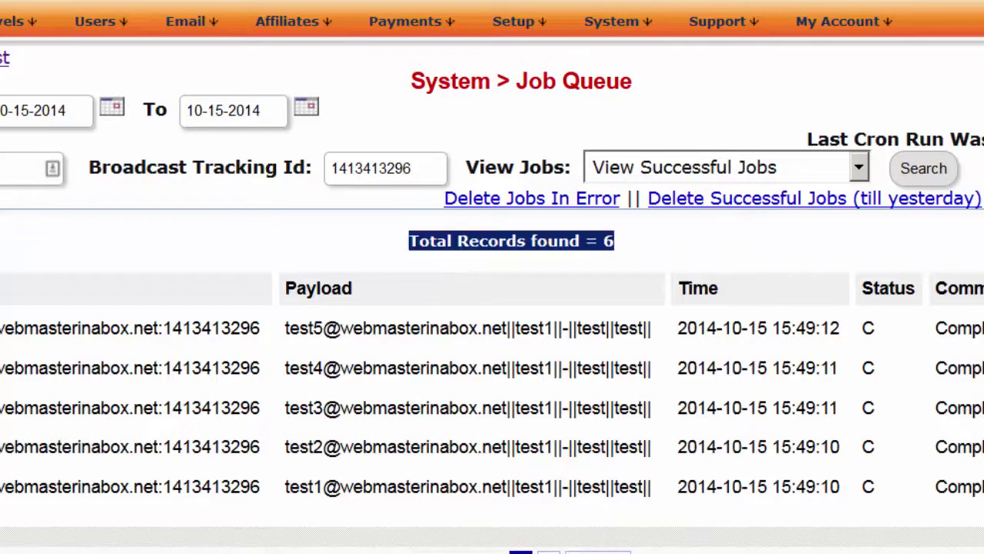
click(809, 175)
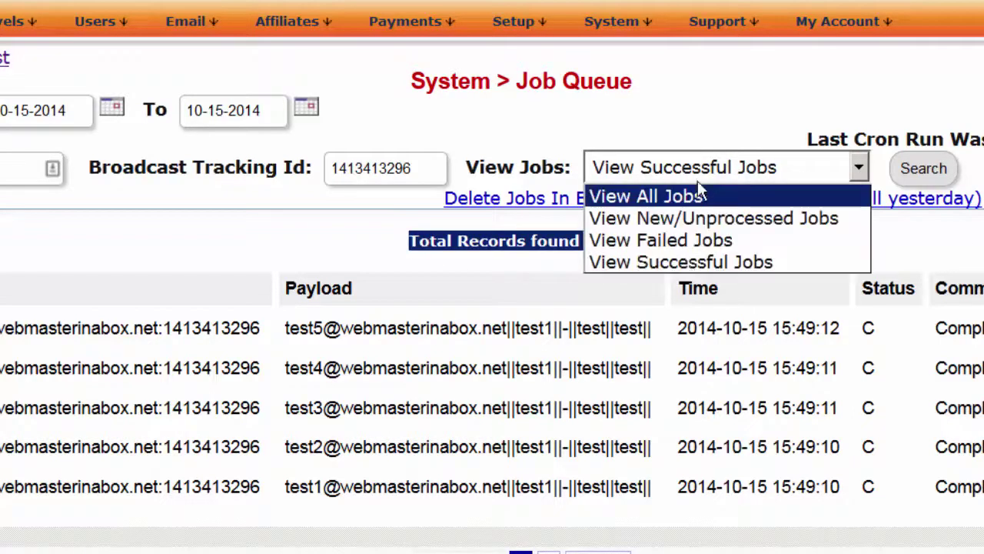
click(688, 262)
drag(677, 249, 450, 263)
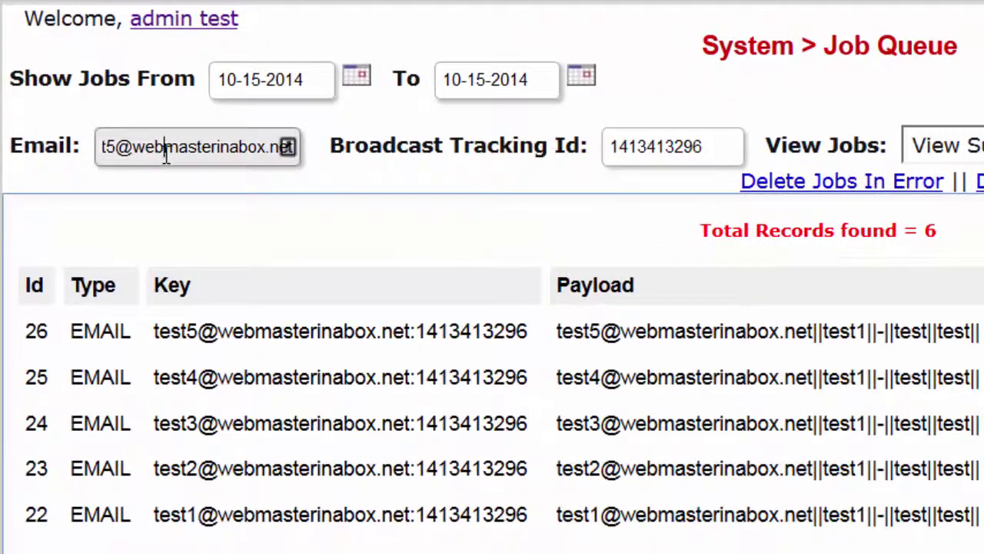
Step: Search the successful jobs by the filled-in email and broadcast tracking Id, and check the job's comment
triple_click(166, 153)
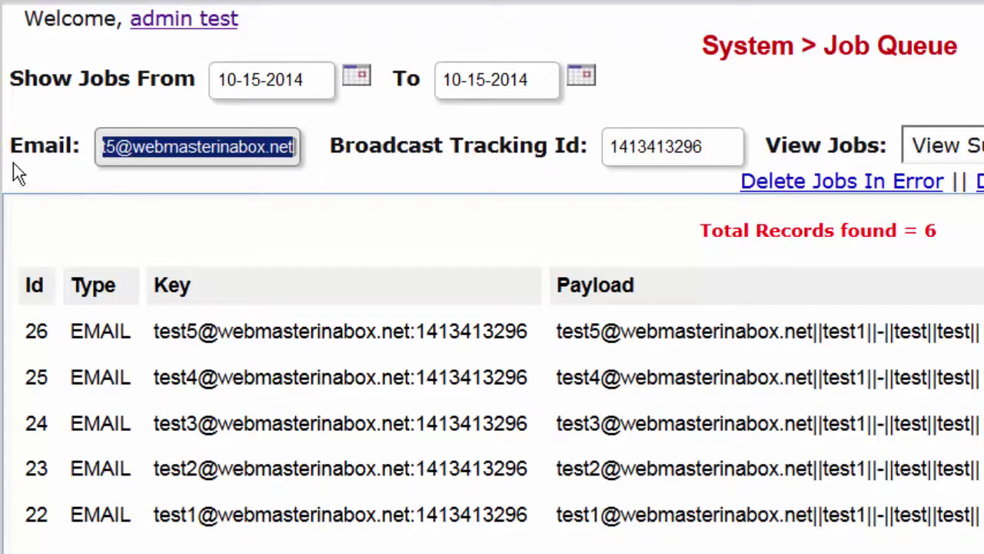
triple_click(649, 150)
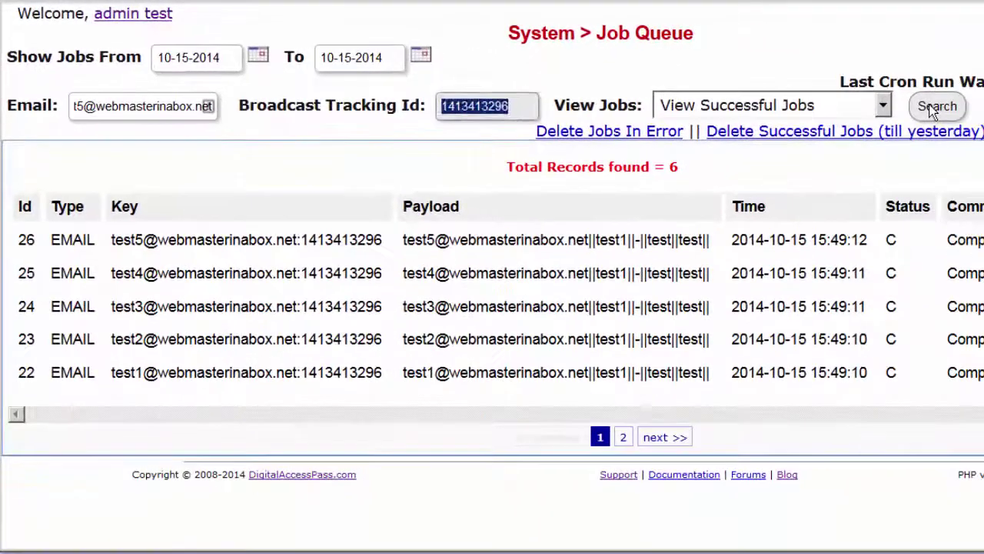
key(Return)
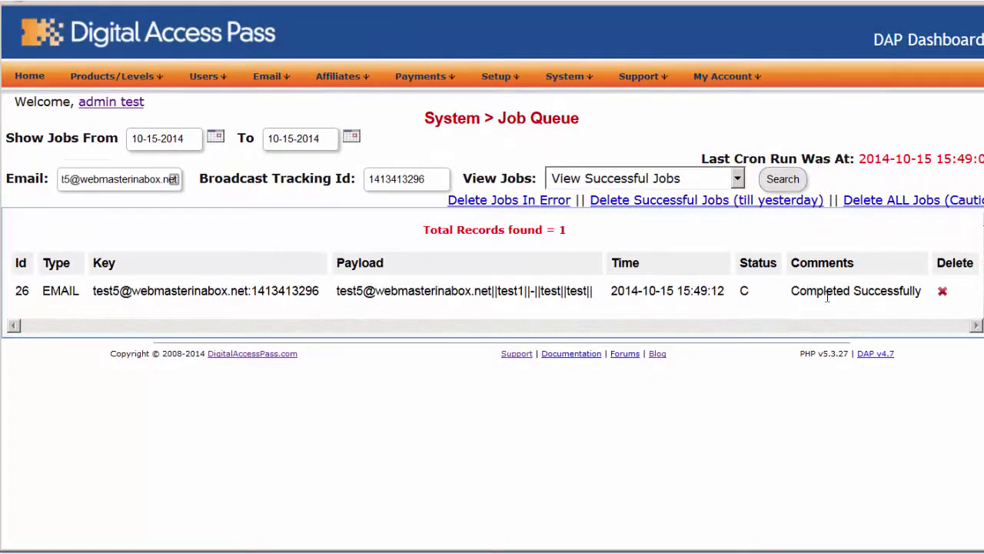
drag(792, 291, 920, 292)
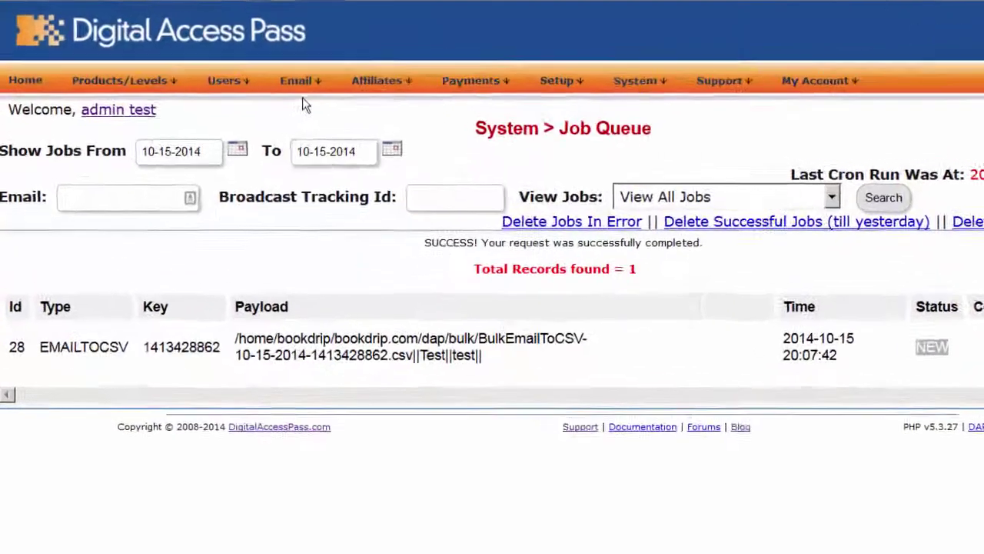
Step: Locate the Broadcast and Job Queue pages in the navigation and check the Job Queue's last cron run time
mouse_move(301, 82)
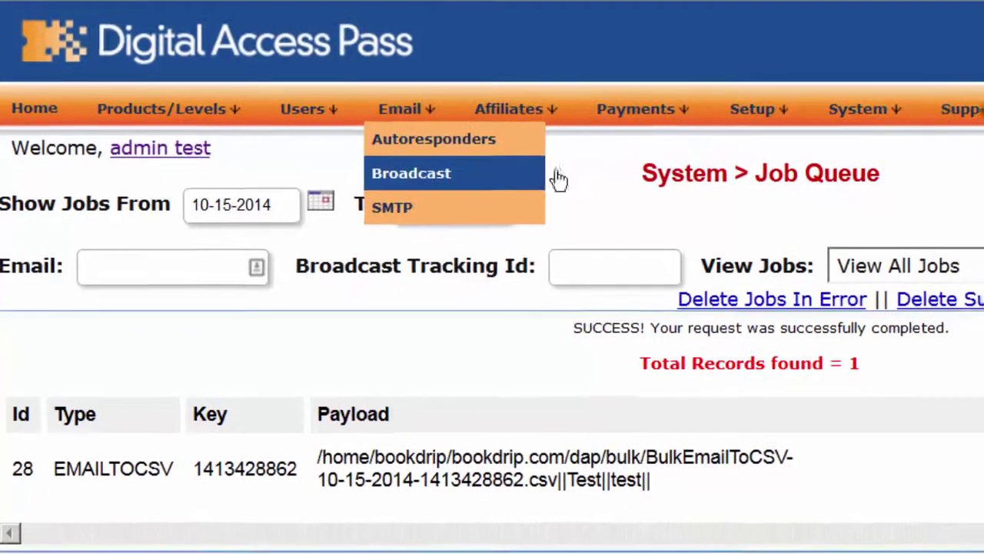
mouse_move(904, 114)
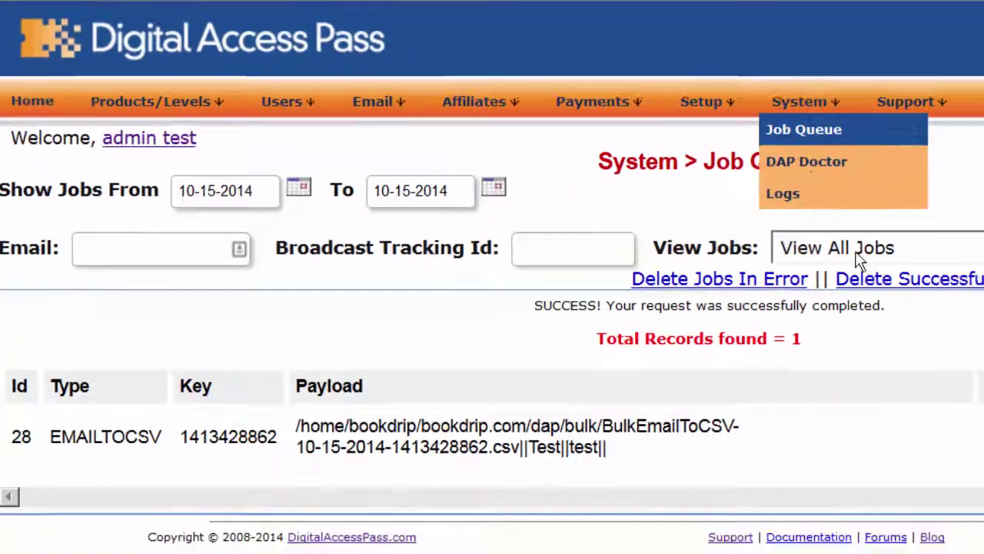
click(830, 135)
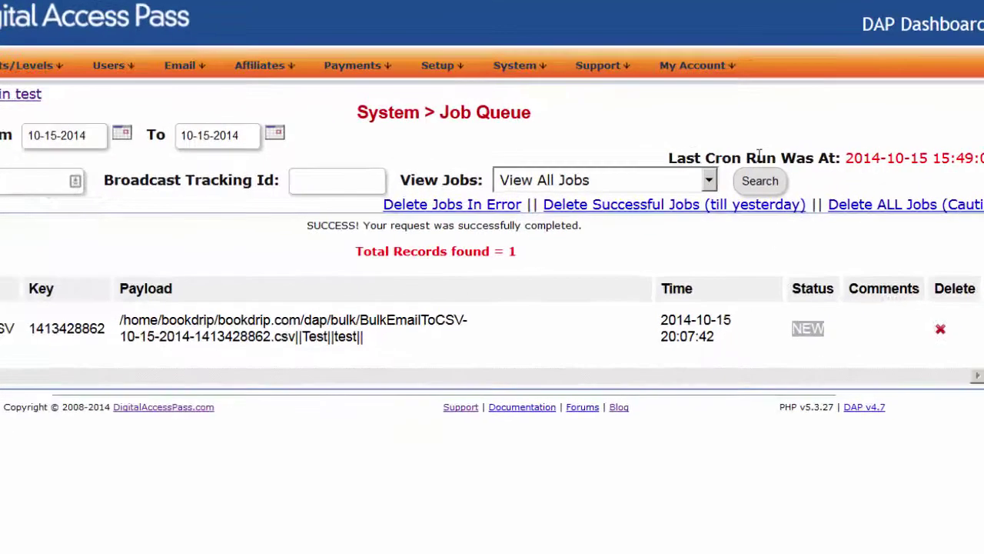
drag(704, 157, 853, 158)
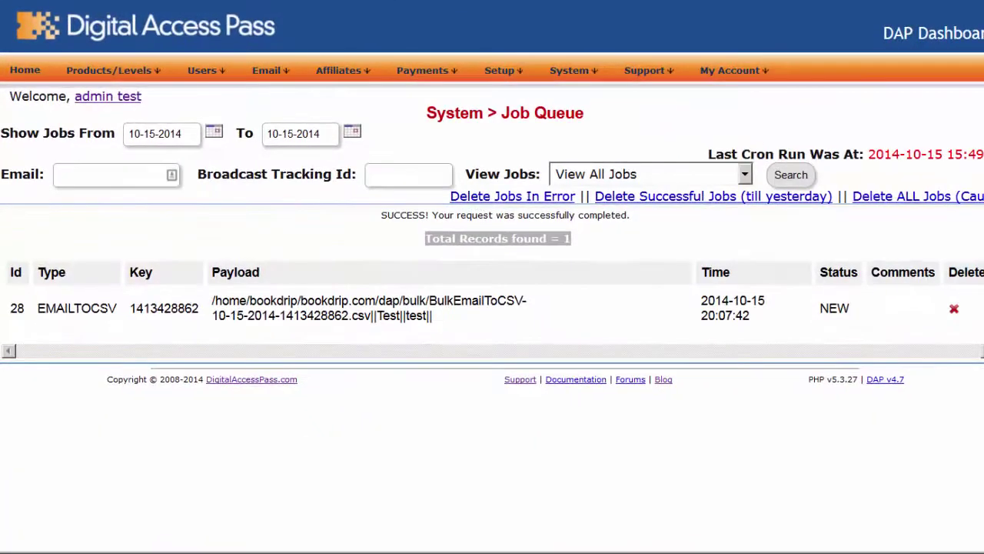
Step: Examine the Job Queue's record total and its email, broadcast tracking Id and View Jobs filters
mouse_move(282, 77)
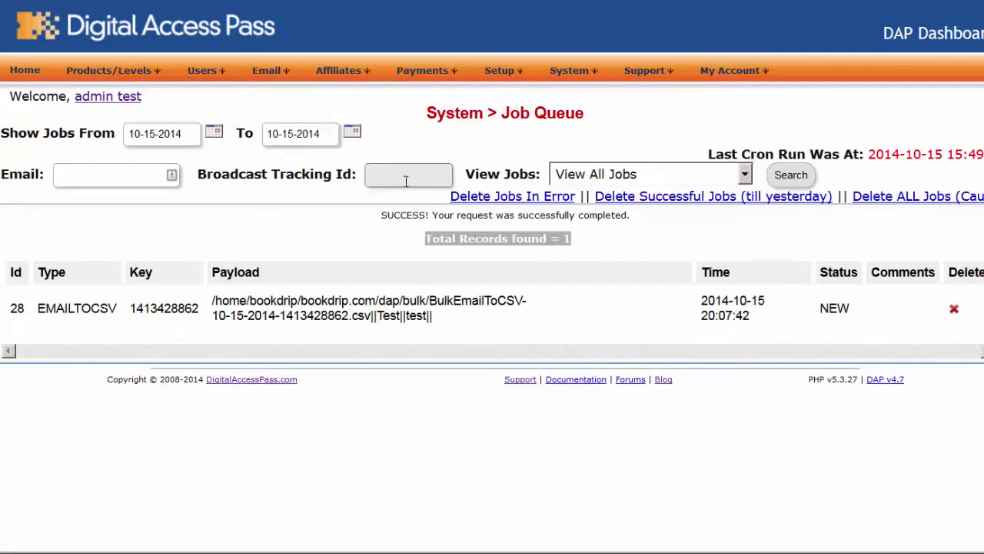
click(377, 175)
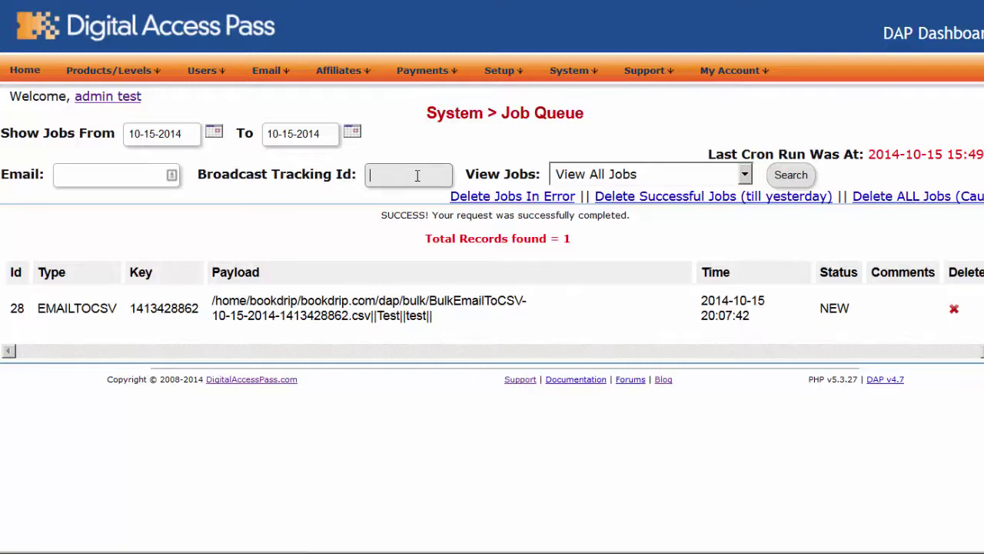
triple_click(421, 238)
click(104, 139)
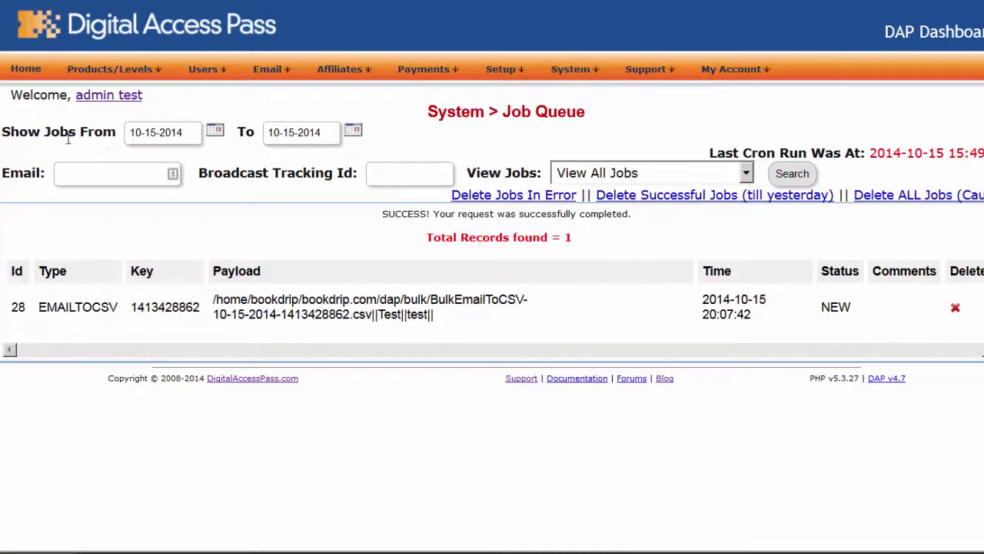
click(151, 176)
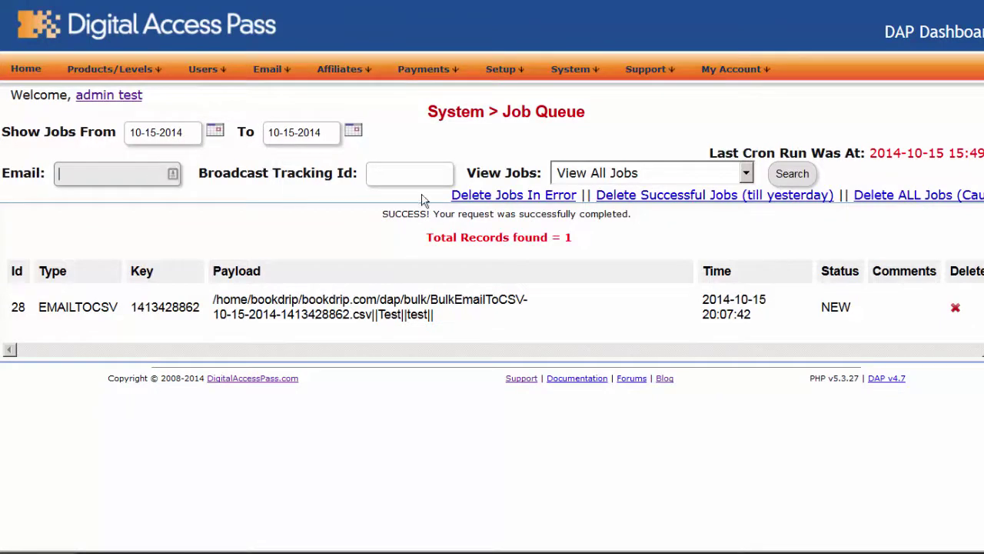
click(398, 175)
click(701, 181)
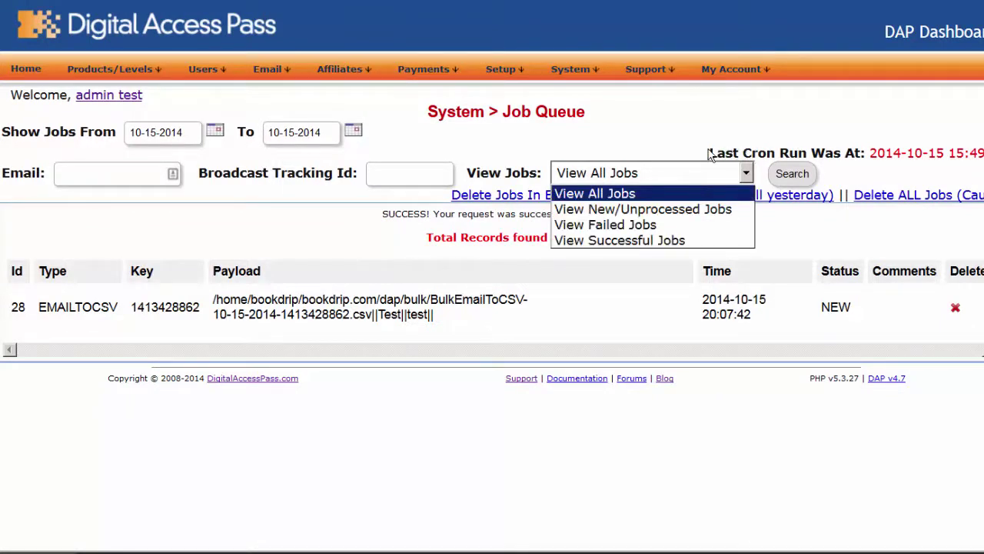
click(712, 155)
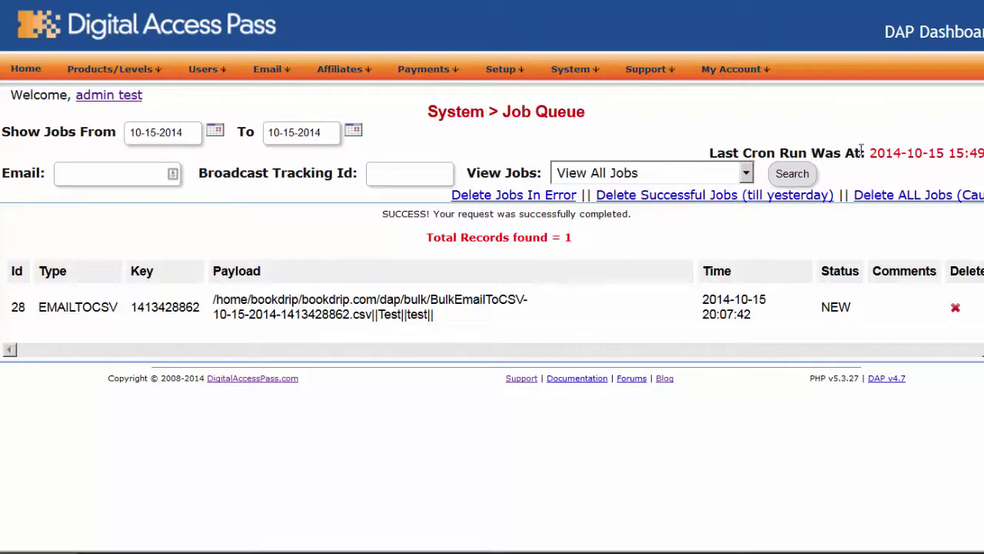